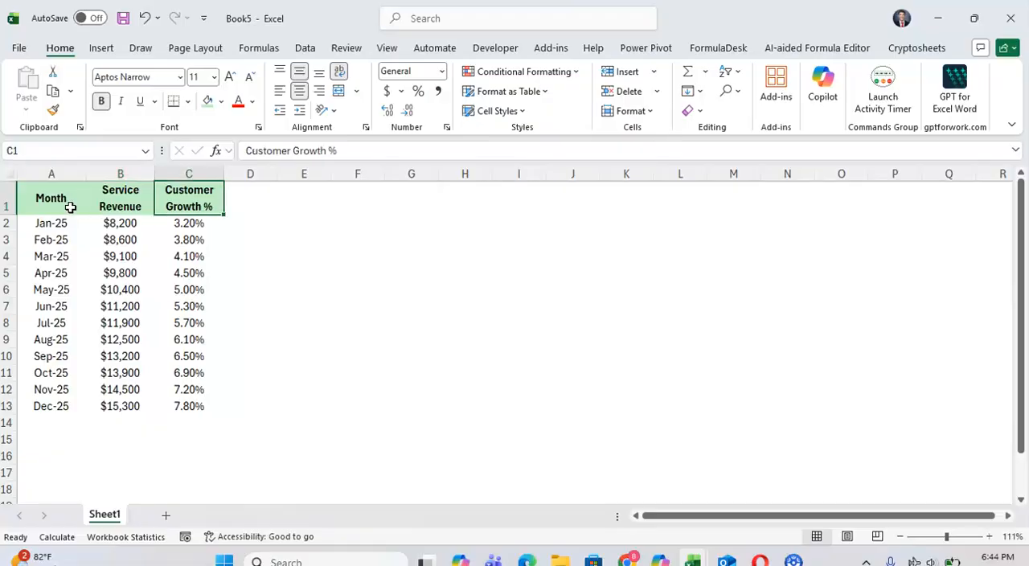
- Highlight the Service Revenue column and the Customer Growth % column in turn to review their data
key("Left")
key("ctrl+shift+Down")
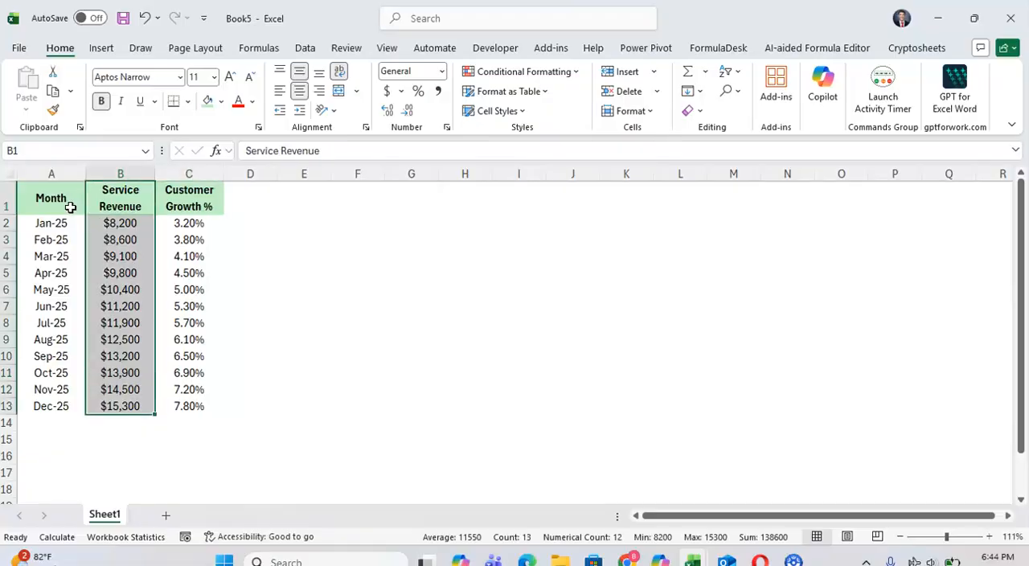
key("Right")
key("ctrl+shift+Down")
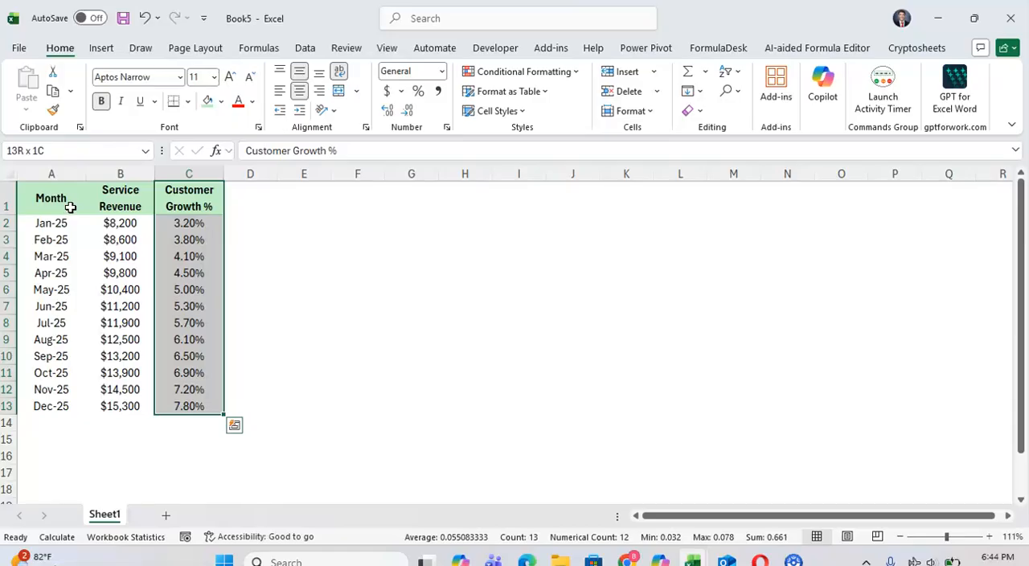
- Select the whole data table from the Month header through the Dec-25 row, A1:C13
left_click(71, 208)
key("shift+Right")
key("shift+Right")
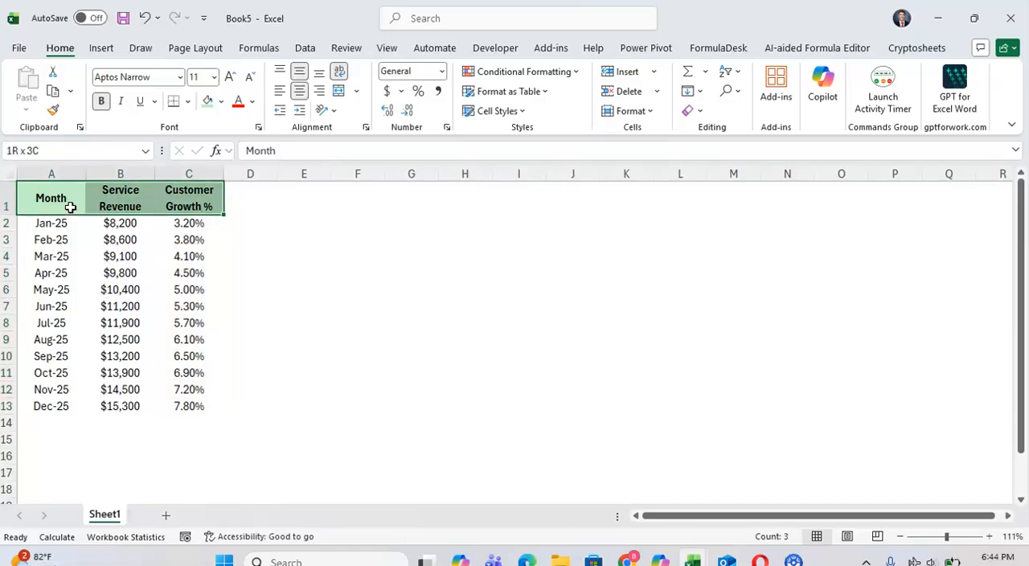
key("shift+Down")
key("shift+Down")
key("shift+Down")
key("shift+Down")
key("shift+Down")
key("shift+Down")
key("shift+Down")
key("shift+Down")
key("shift+Down")
key("shift+Down")
key("shift+Down")
key("shift+Down")
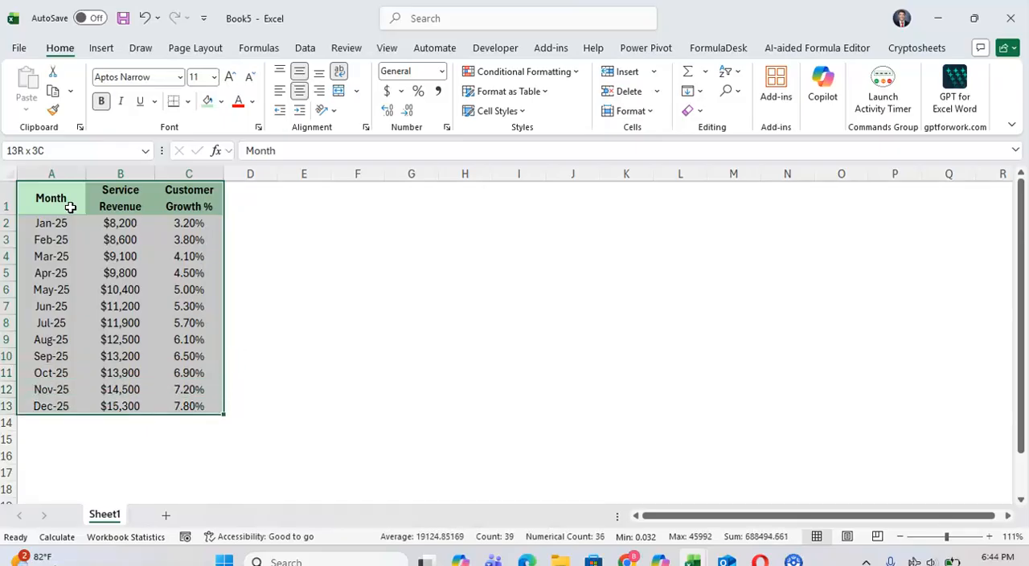
- Begin inserting a chart from the selected data and choose the Combo type
left_click(101, 49)
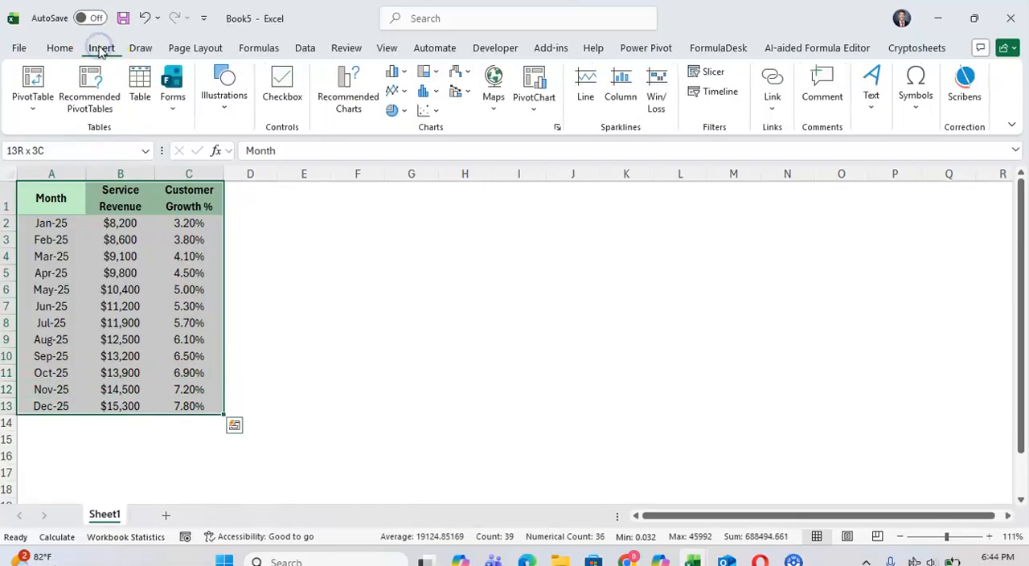
left_click(363, 93)
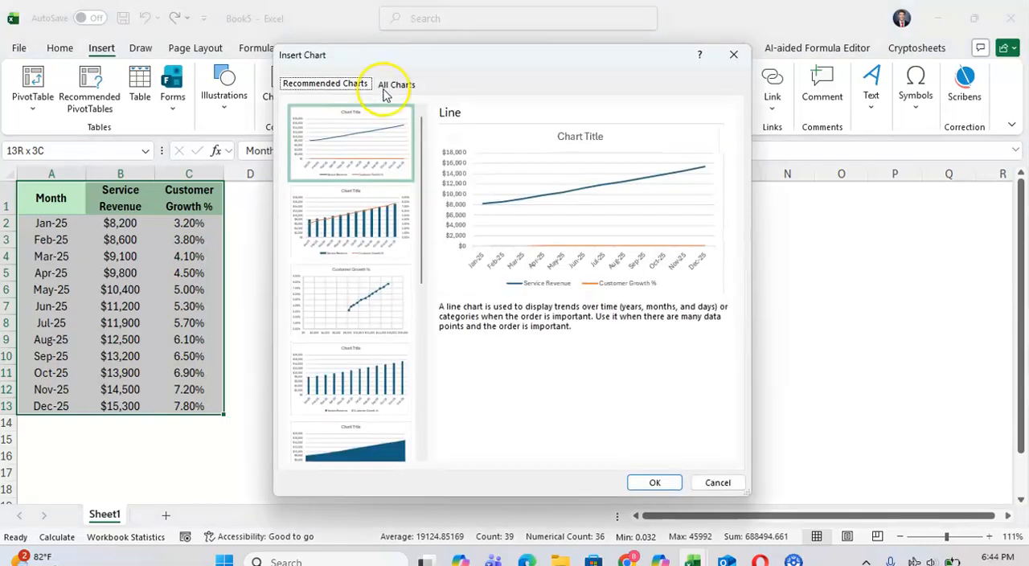
left_click(394, 85)
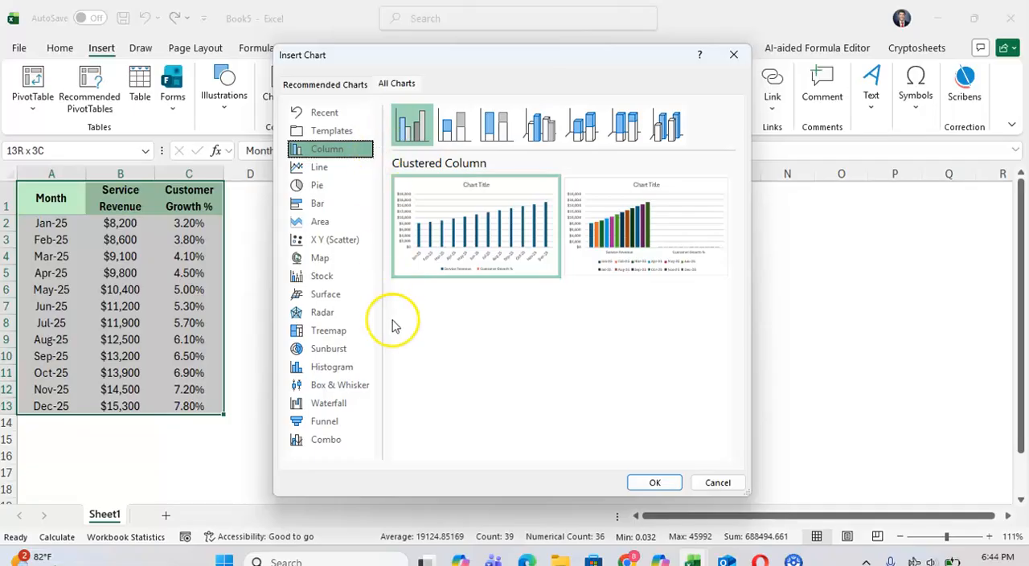
left_click(329, 442)
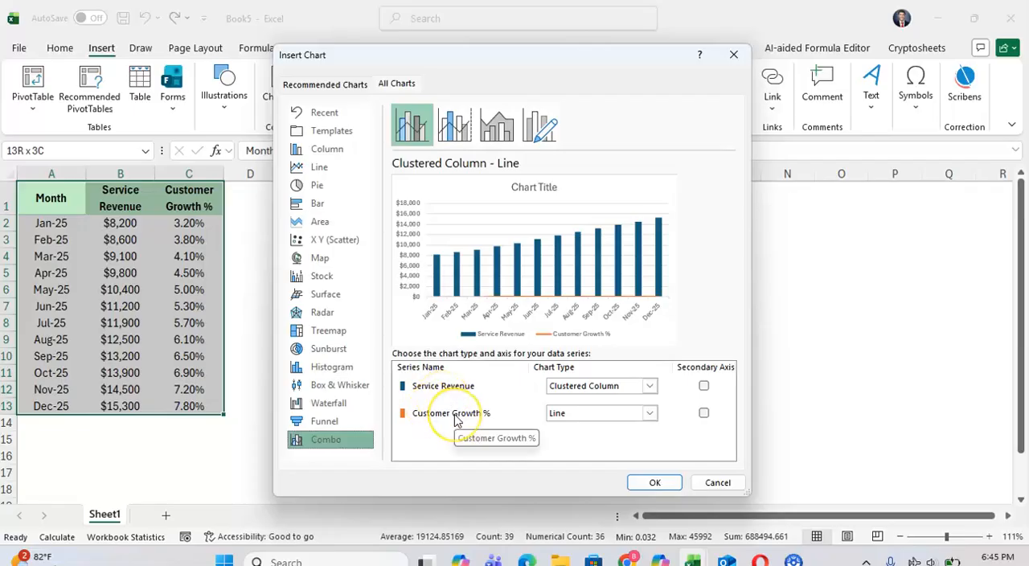
- Examine the chart types available for the Service Revenue and Customer Growth % series without changing either one
left_click(601, 386)
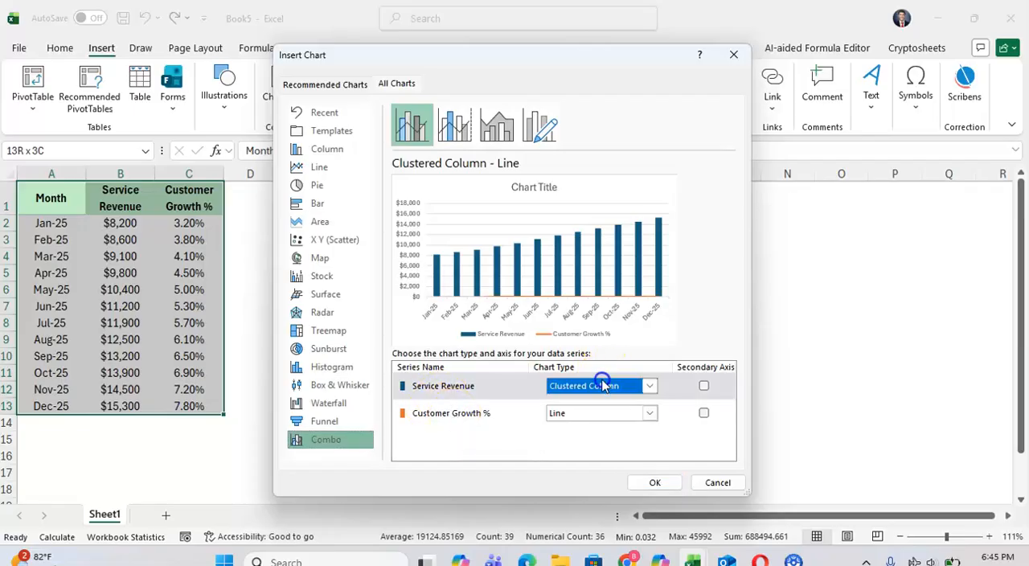
scroll(642, 299, "down", 3)
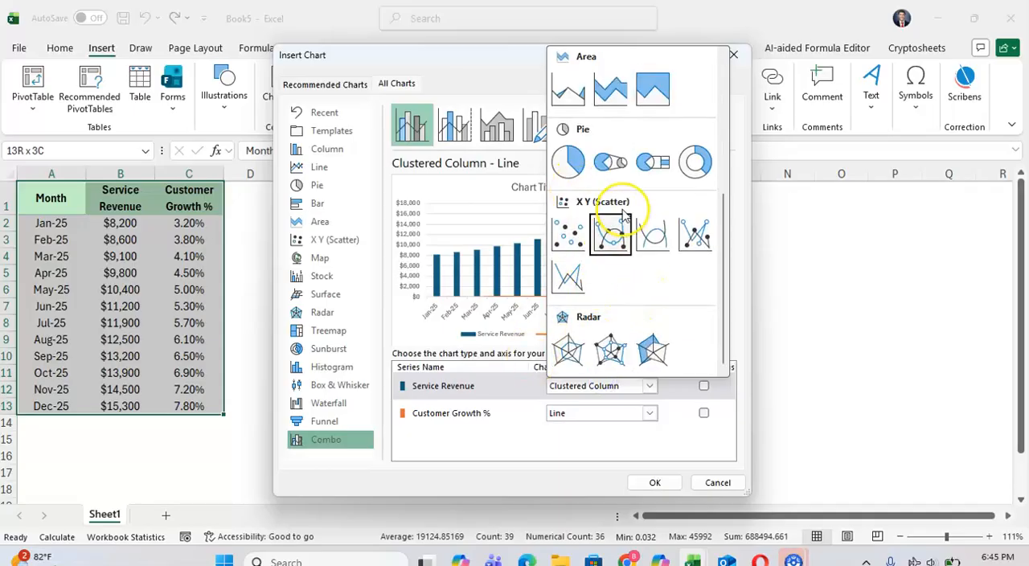
scroll(624, 216, "up", 3)
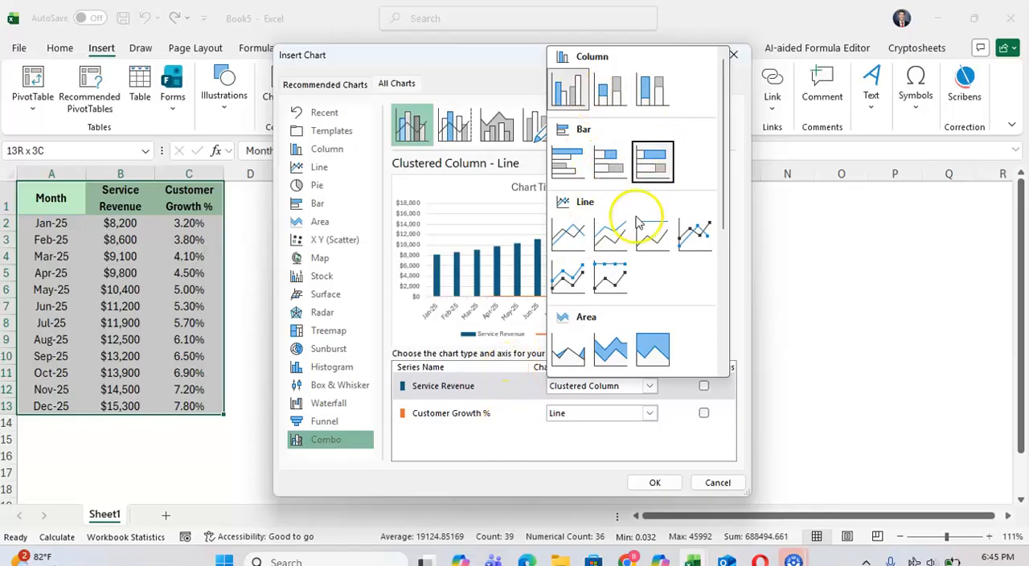
scroll(639, 241, "down", 3)
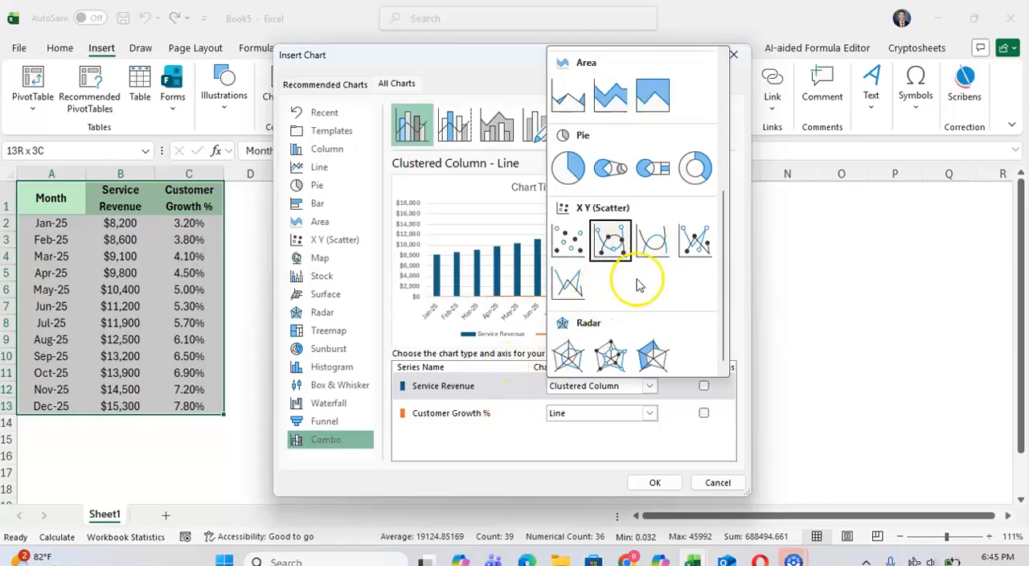
left_click(608, 245)
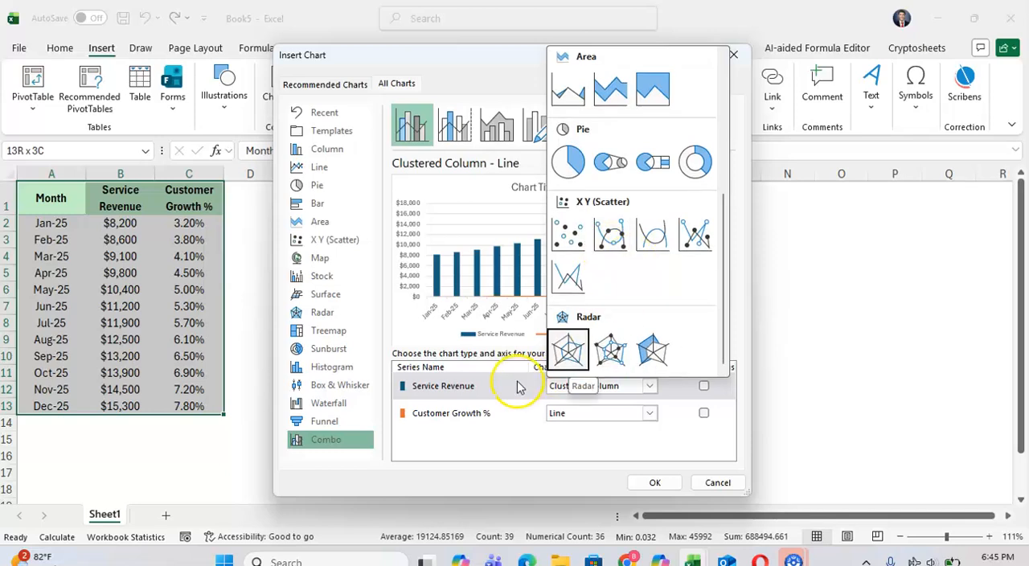
left_click(511, 433)
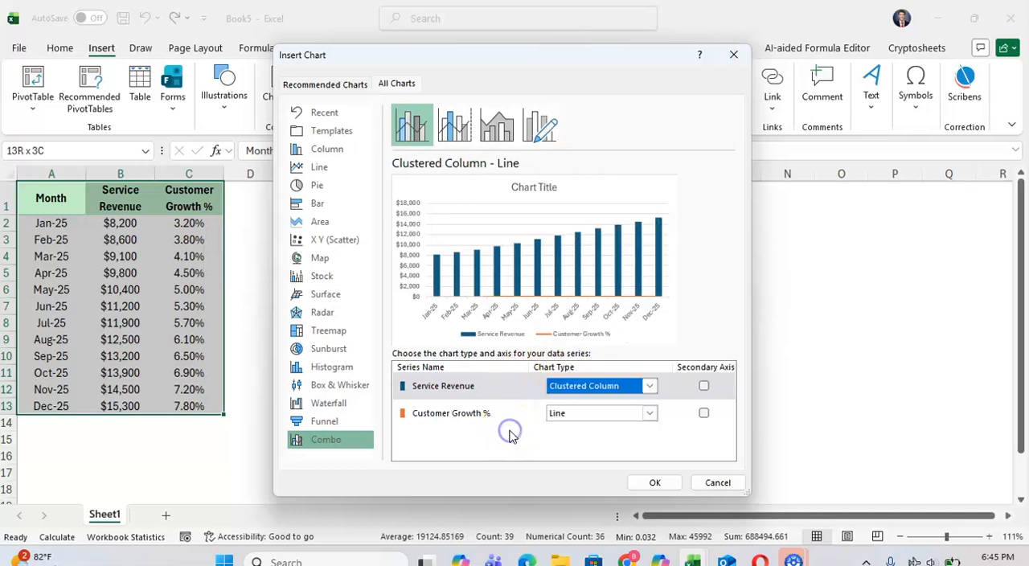
left_click(594, 383)
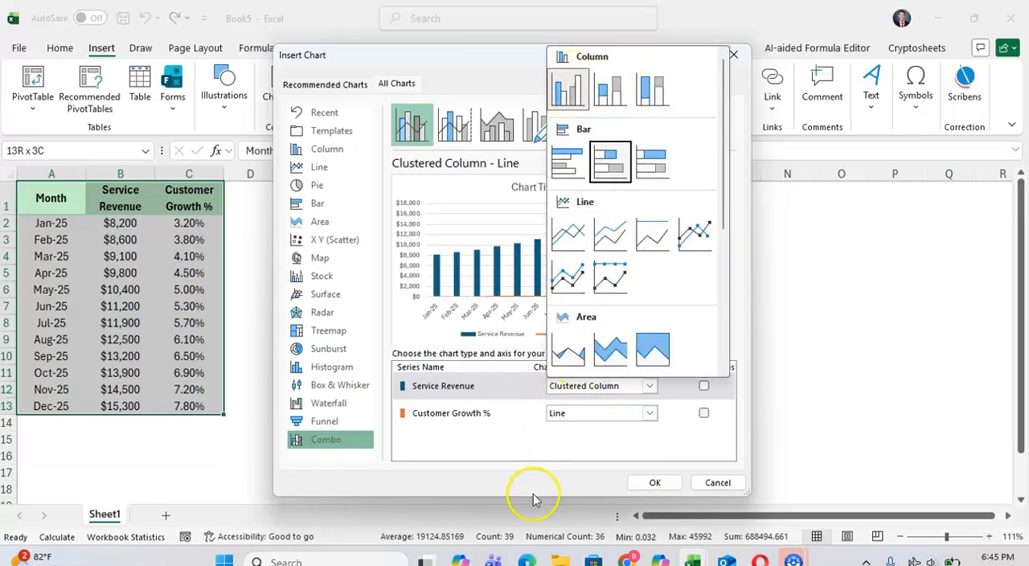
left_click(487, 454)
left_click(583, 413)
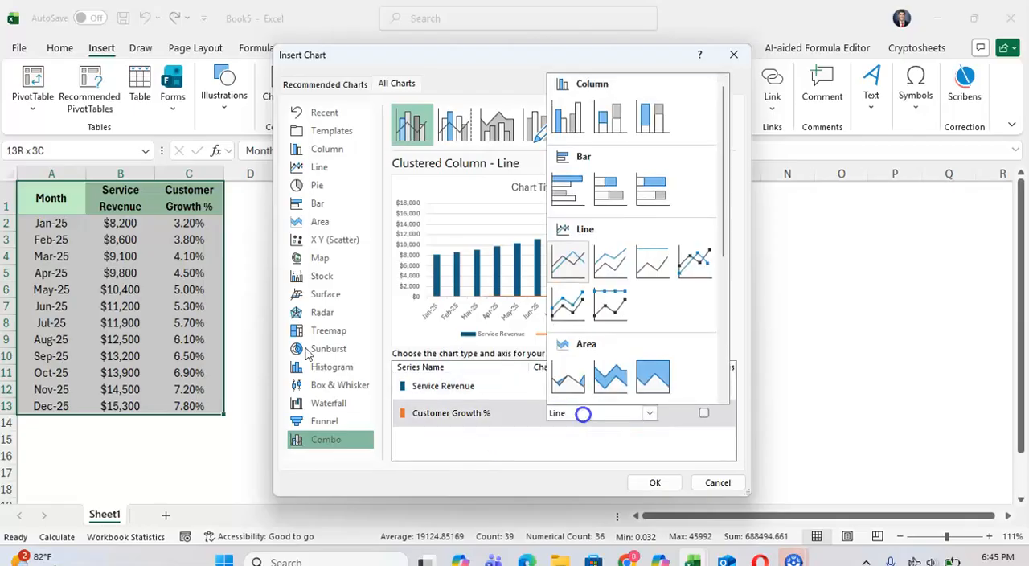
scroll(620, 285, "down", 3)
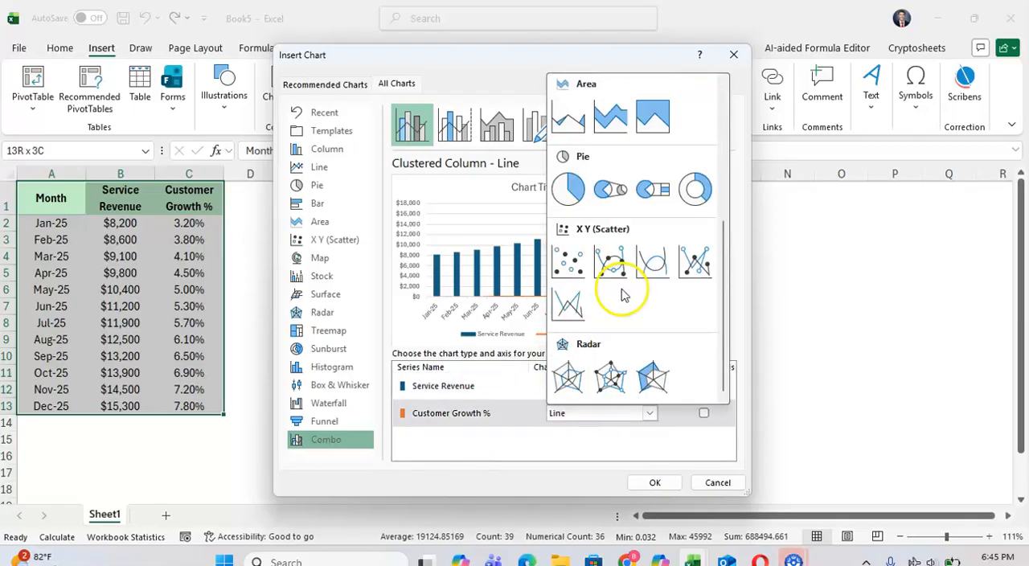
left_click(549, 440)
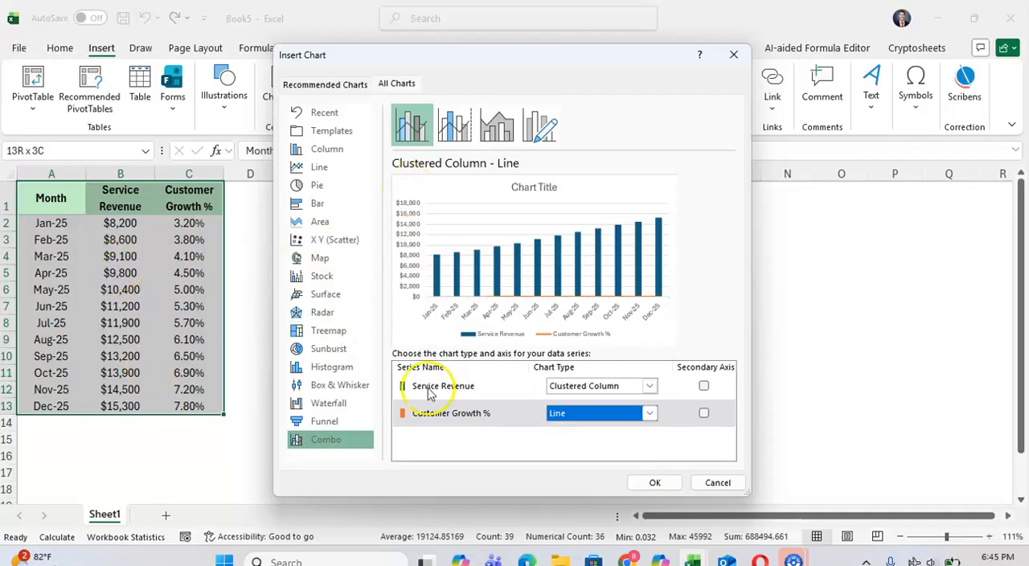
- Plot Customer Growth % on the secondary axis and insert the combo chart
left_click(704, 413)
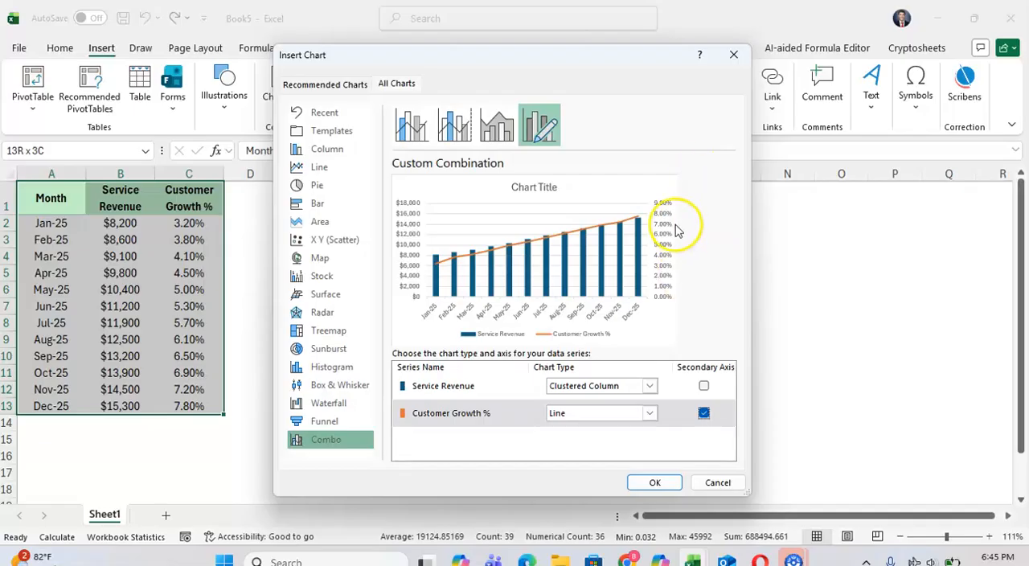
left_click(653, 481)
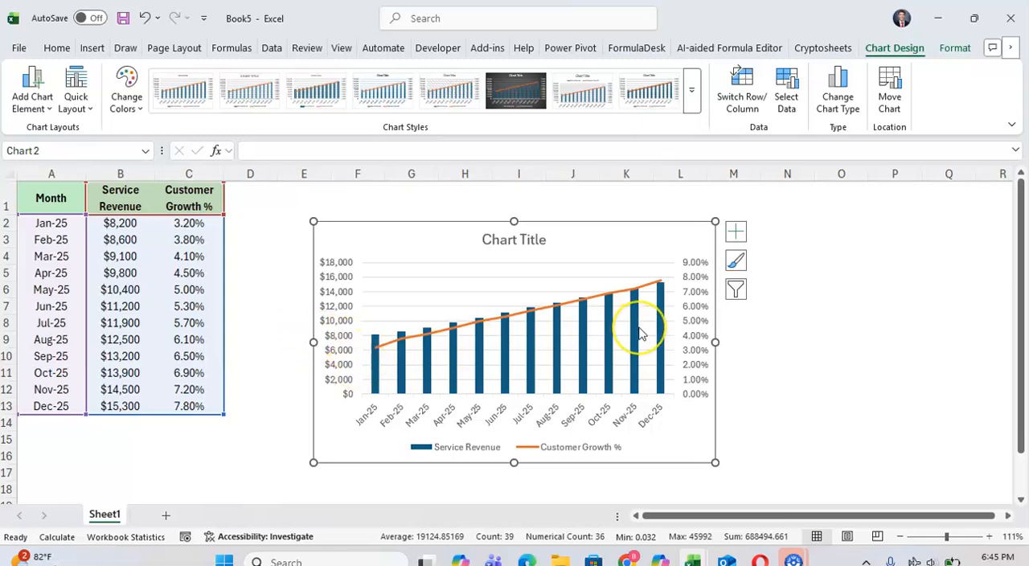
- Try a minimum bound of -3000 on the chart's primary revenue axis and set it back to 0
mouse_move(641, 334)
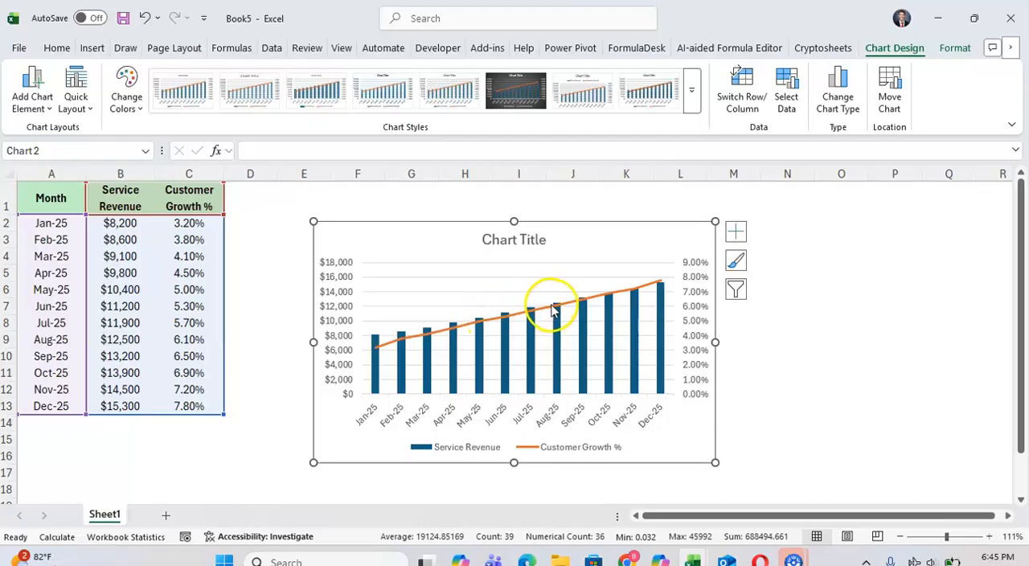
mouse_move(526, 321)
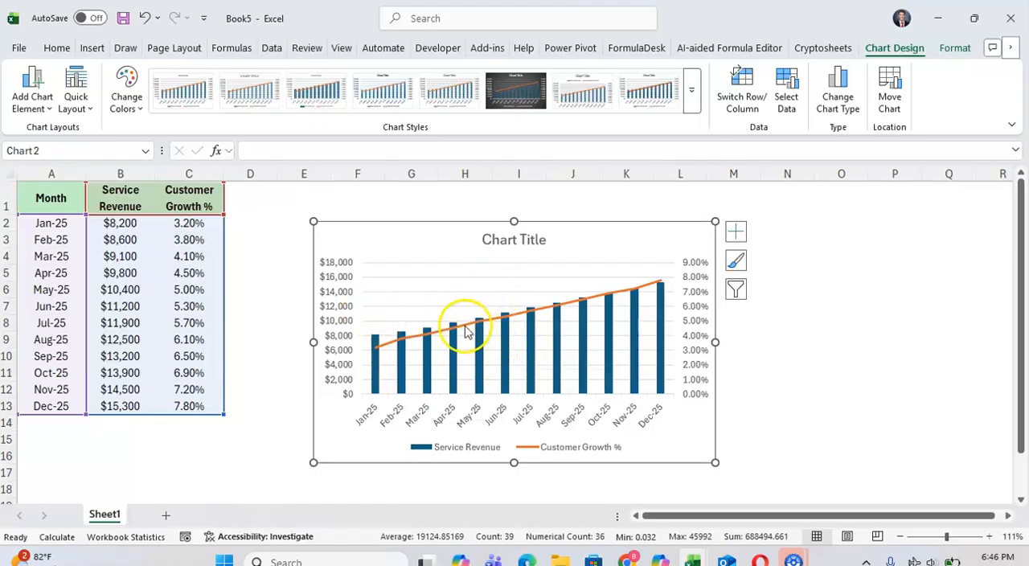
left_click(350, 297)
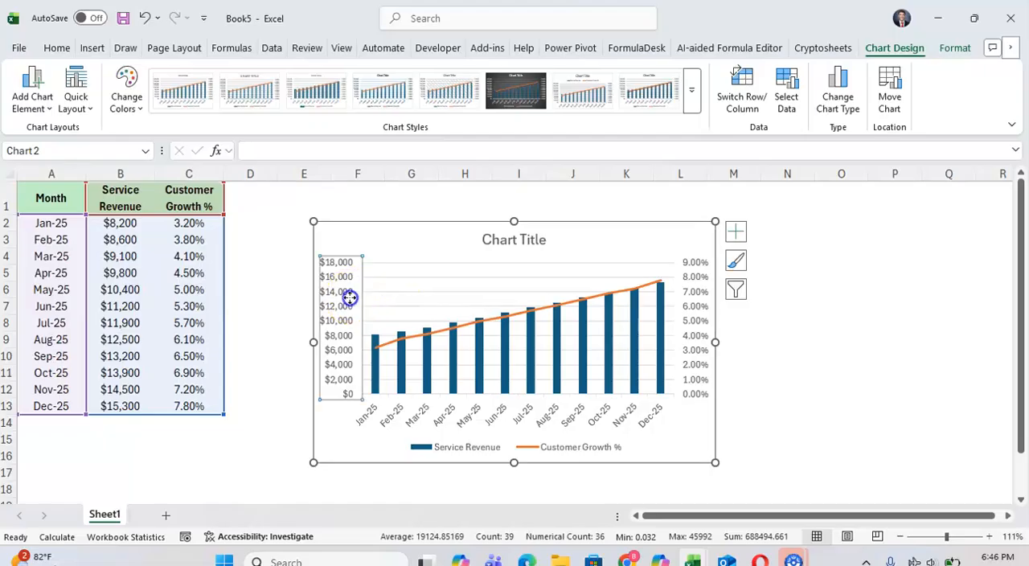
right_click(344, 295)
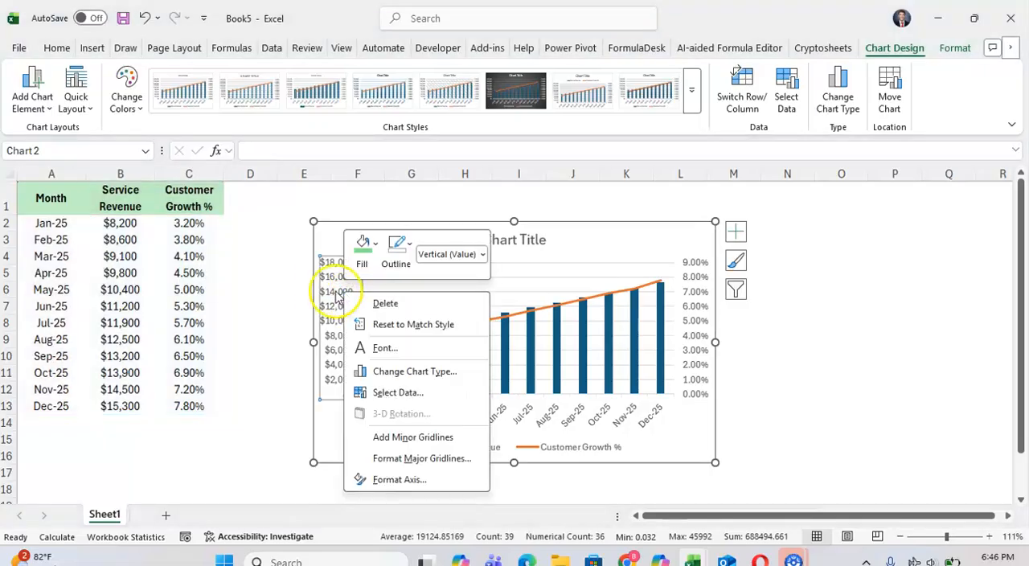
left_click(382, 479)
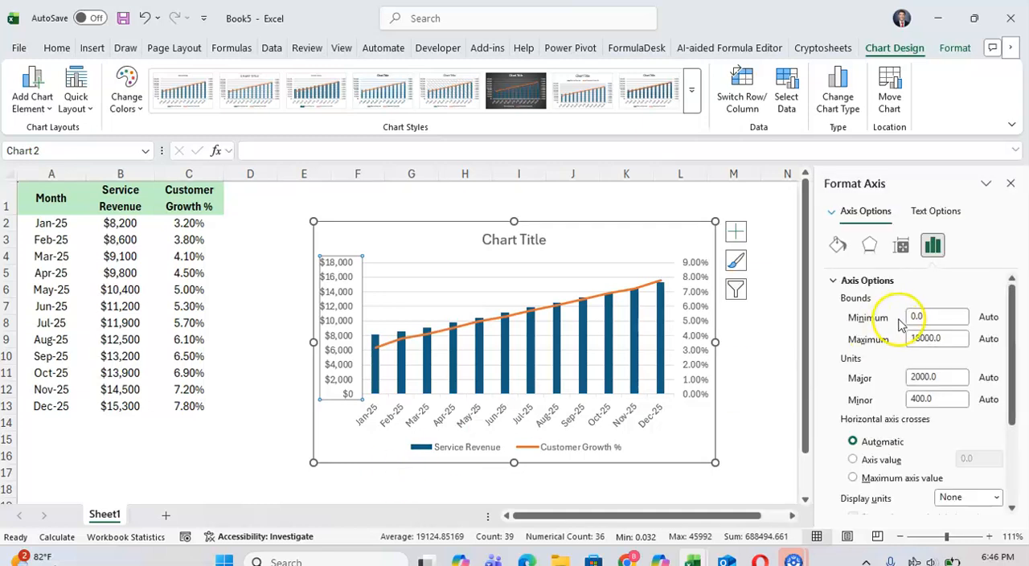
left_click(914, 316)
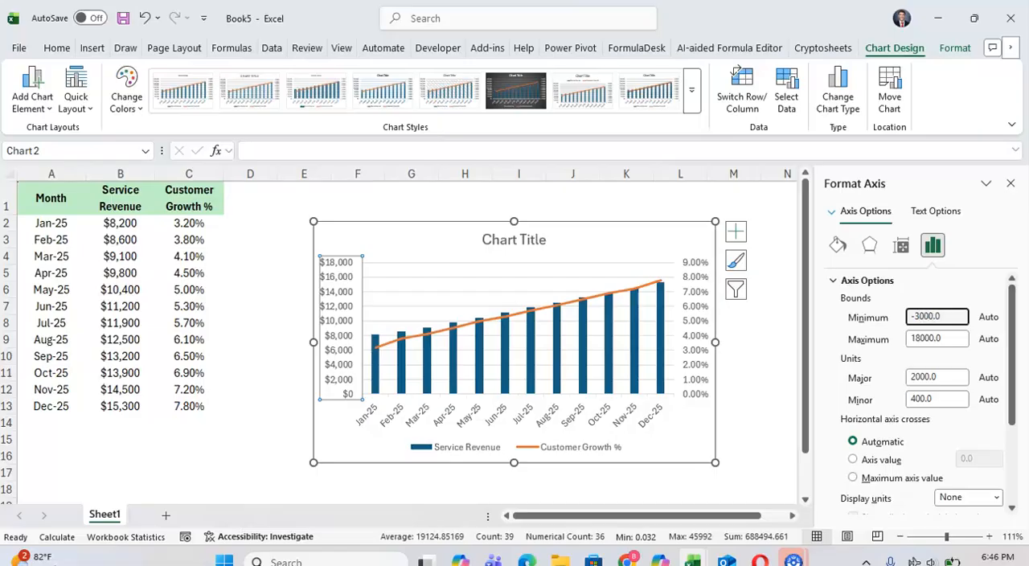
type("-3000.0")
key("Return")
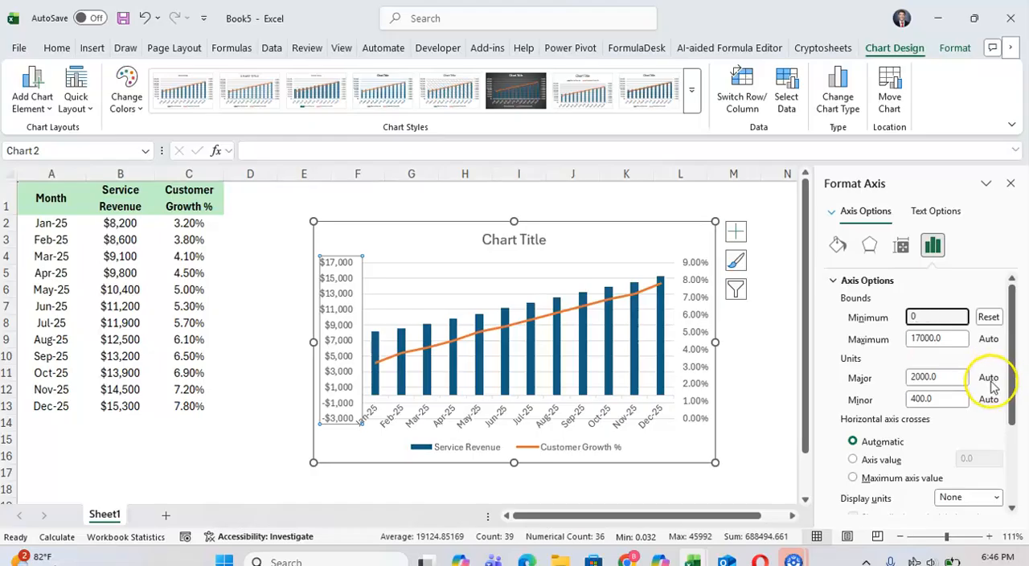
- Try maximum bounds of 20000 and 26000 on the primary revenue axis, settle on 24000, and close the axis formatting
double_click(925, 338)
type("18000")
key("Return")
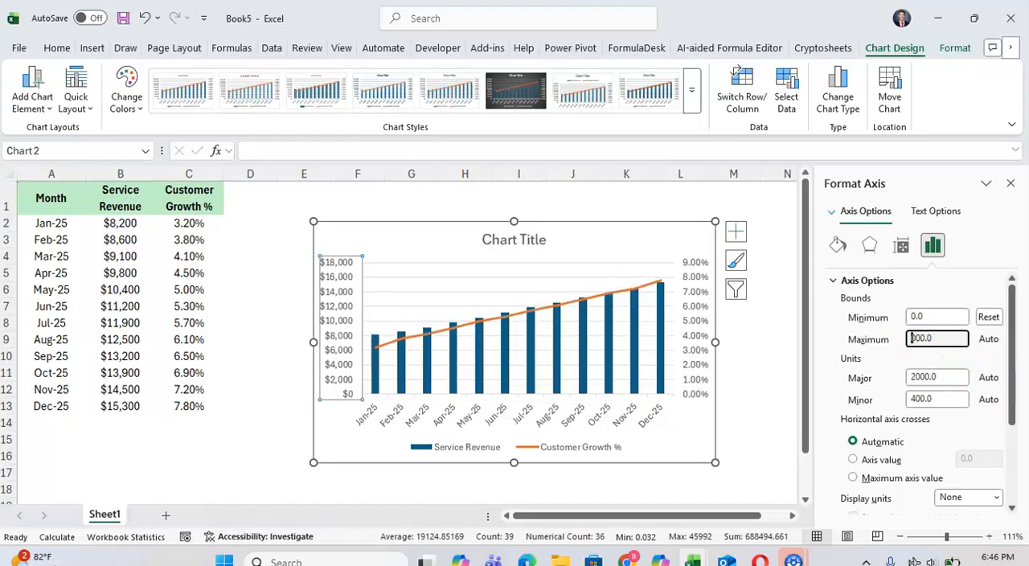
key("Return")
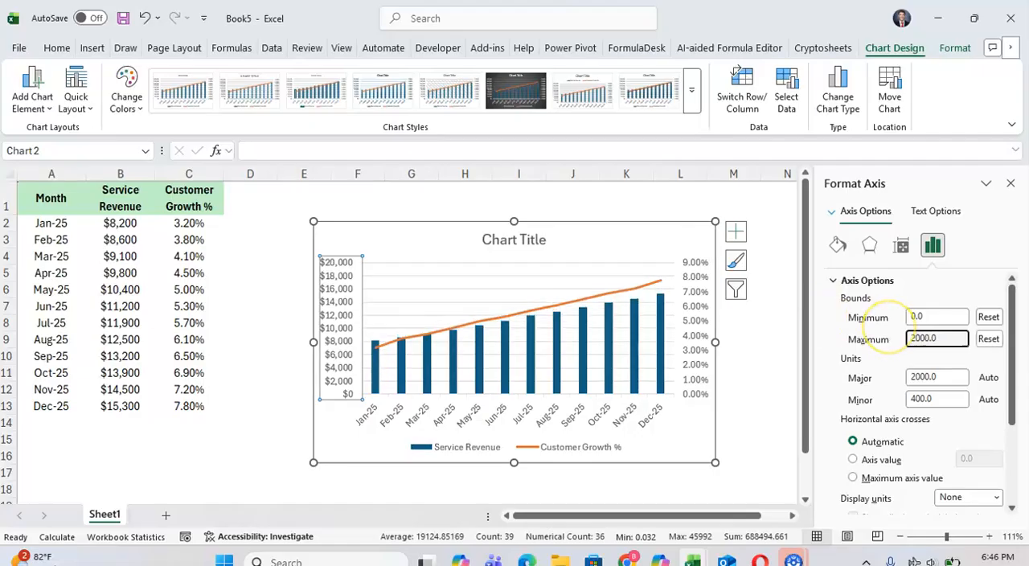
key("Return")
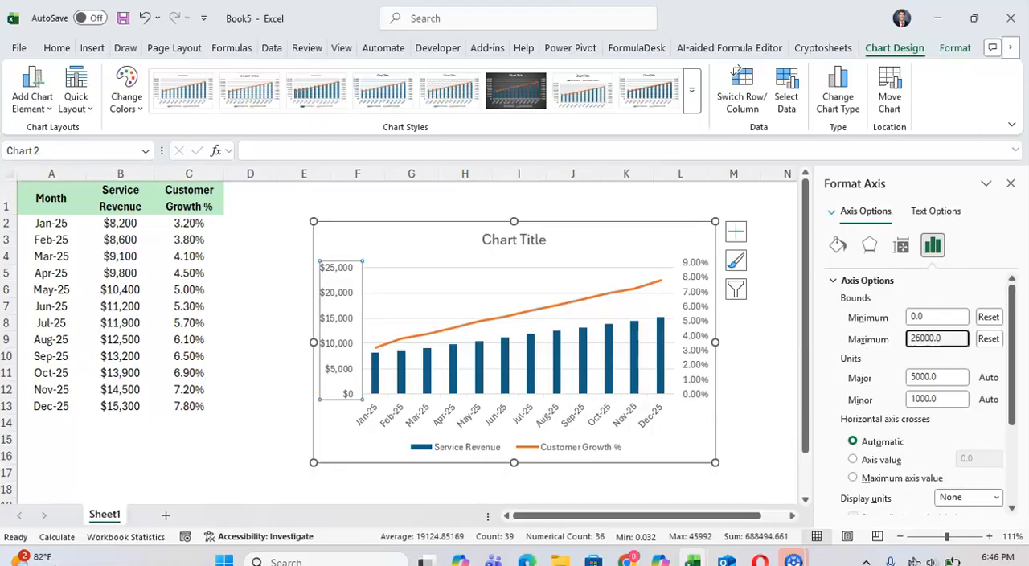
type("4")
key("Return")
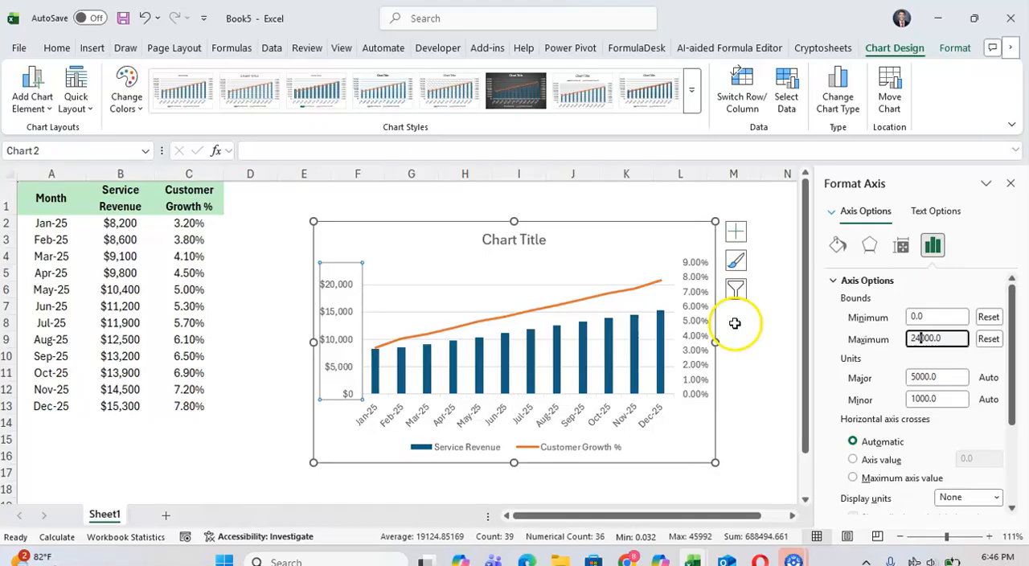
left_click(1010, 183)
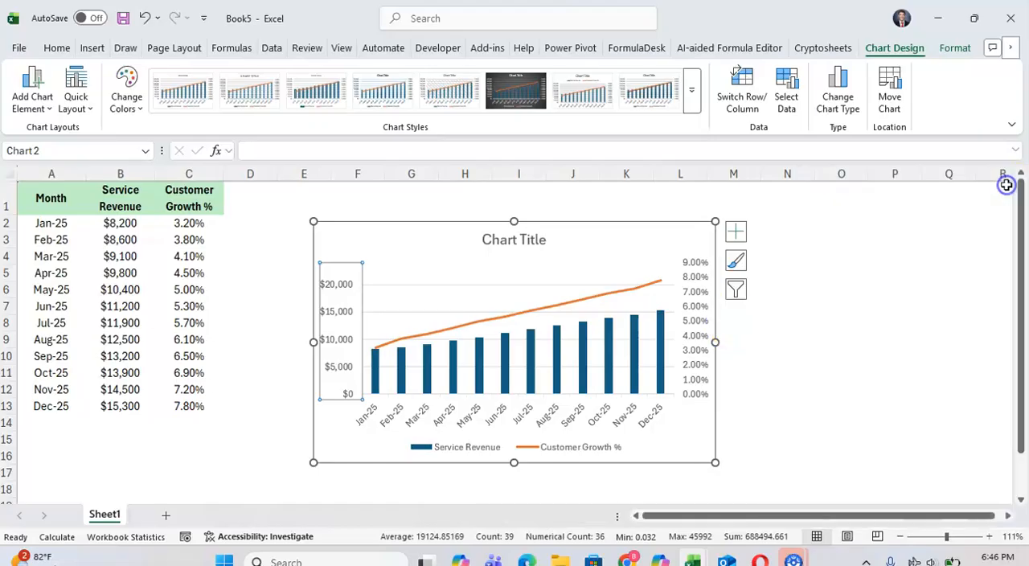
- Change the outline colour of the Customer Growth % line to black
left_click(615, 291)
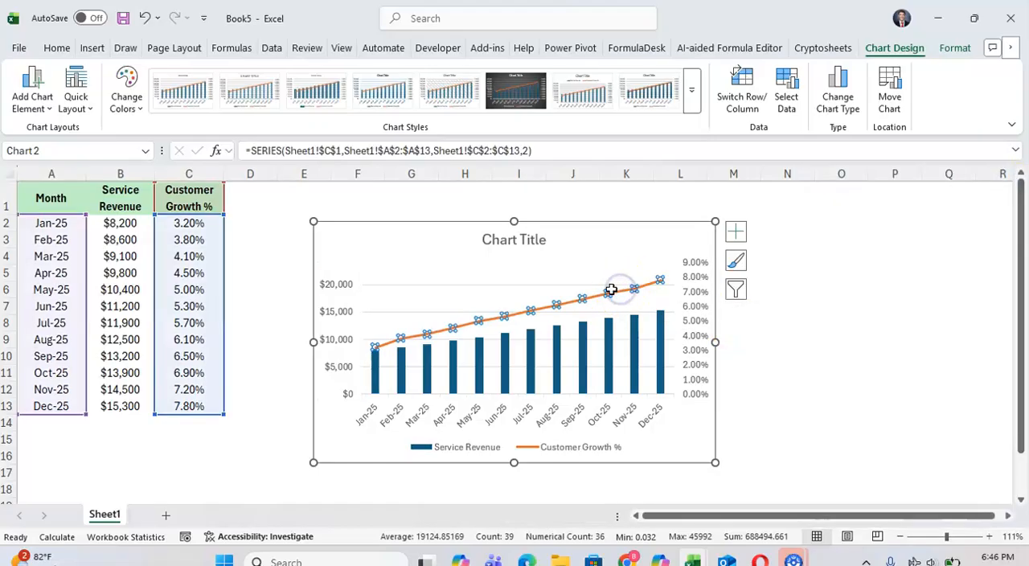
right_click(603, 298)
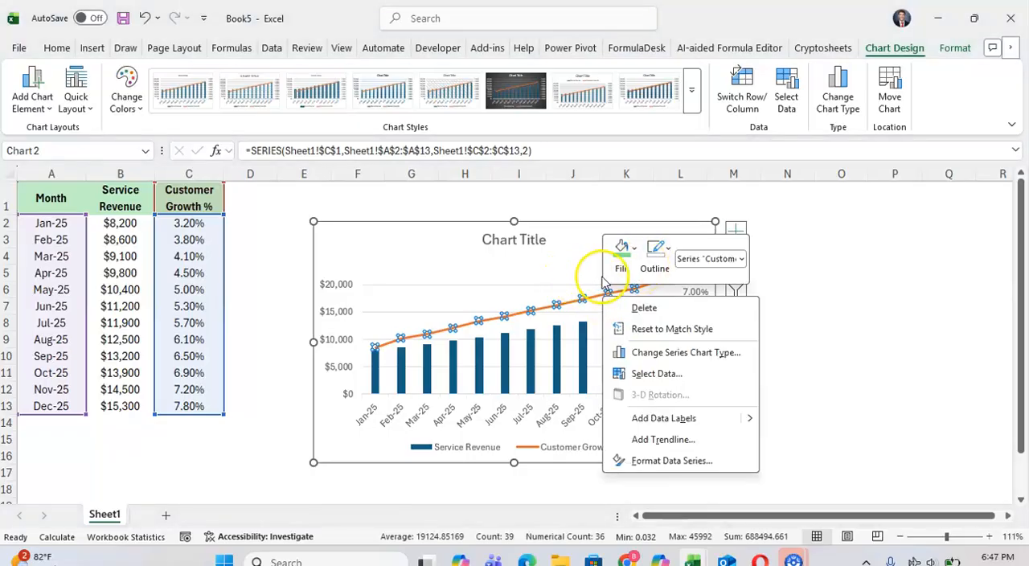
left_click(650, 264)
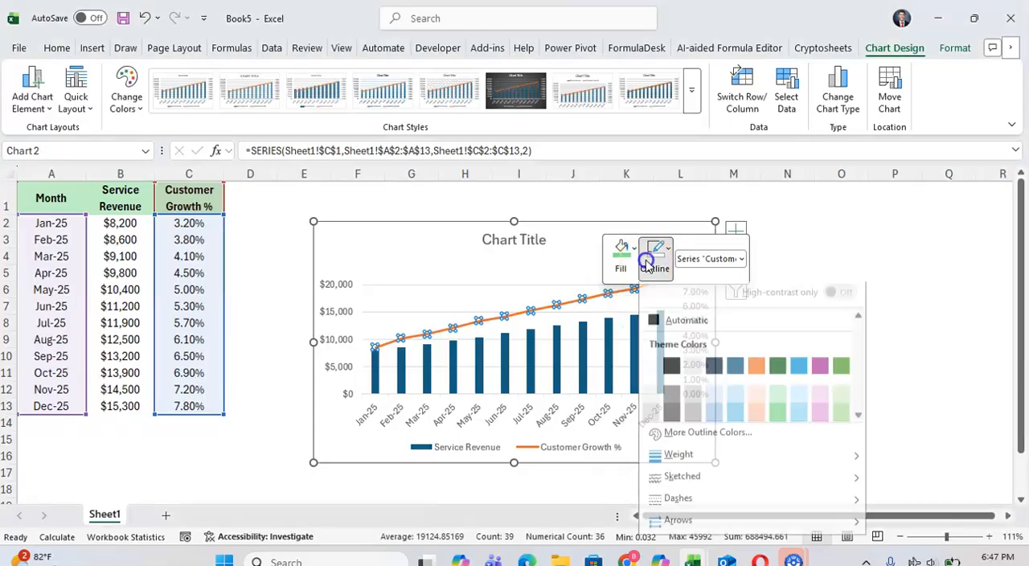
left_click(671, 372)
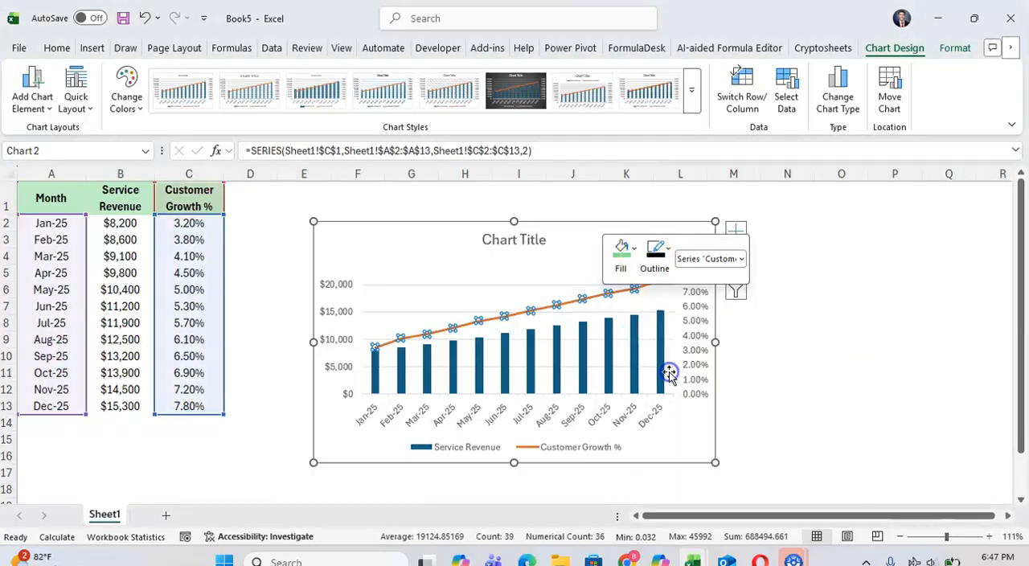
- Fill the Service Revenue columns with a light green theme colour
right_click(609, 342)
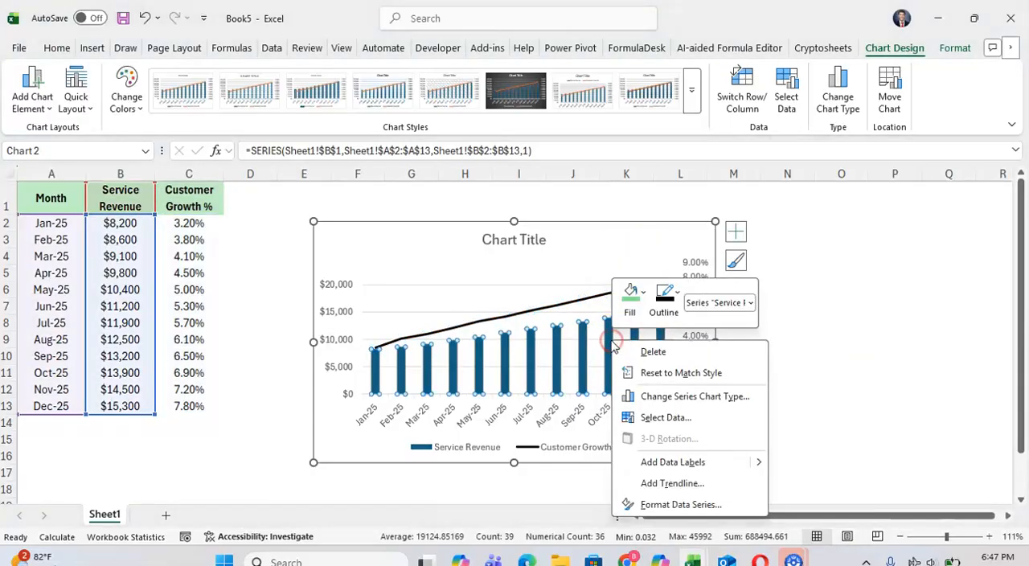
left_click(628, 312)
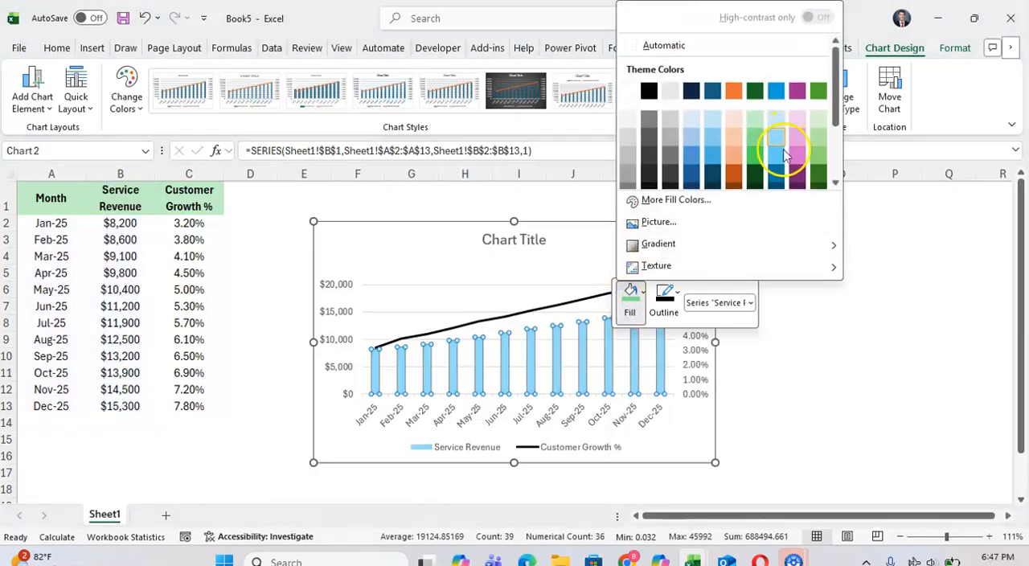
left_click(754, 138)
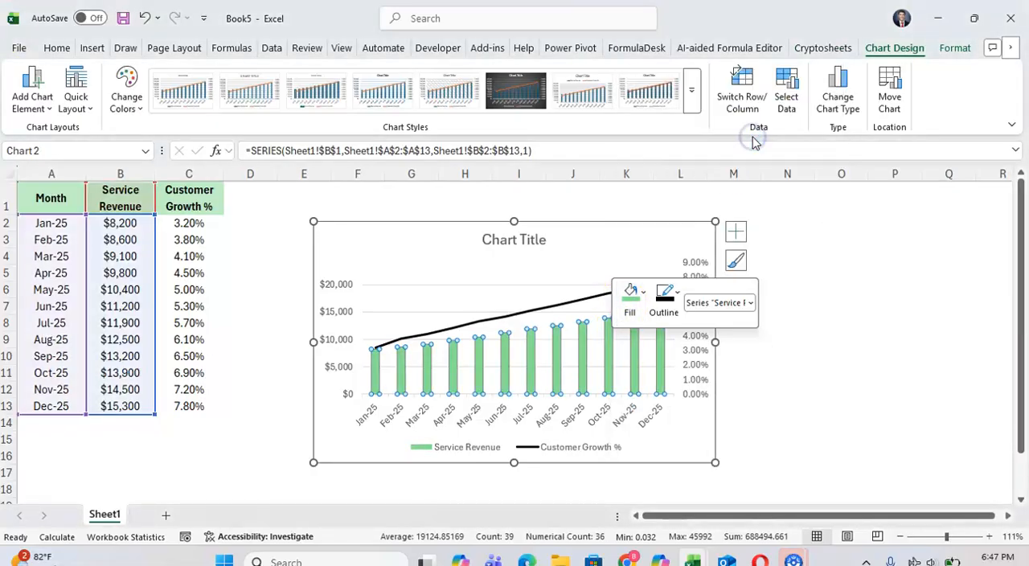
- Format the secondary axis numbers as percentages with 0 decimal places
left_click(697, 344)
right_click(696, 349)
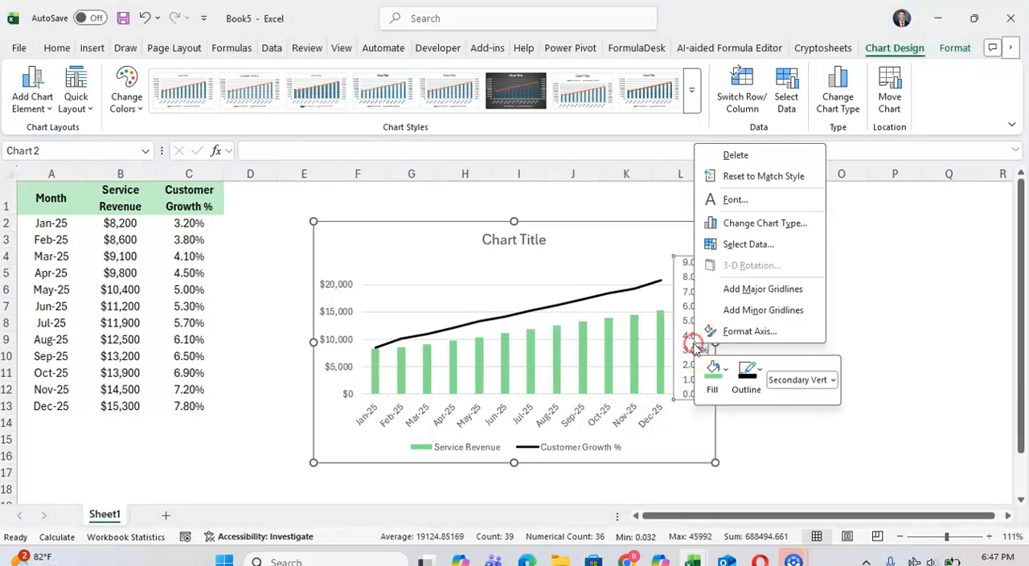
left_click(720, 333)
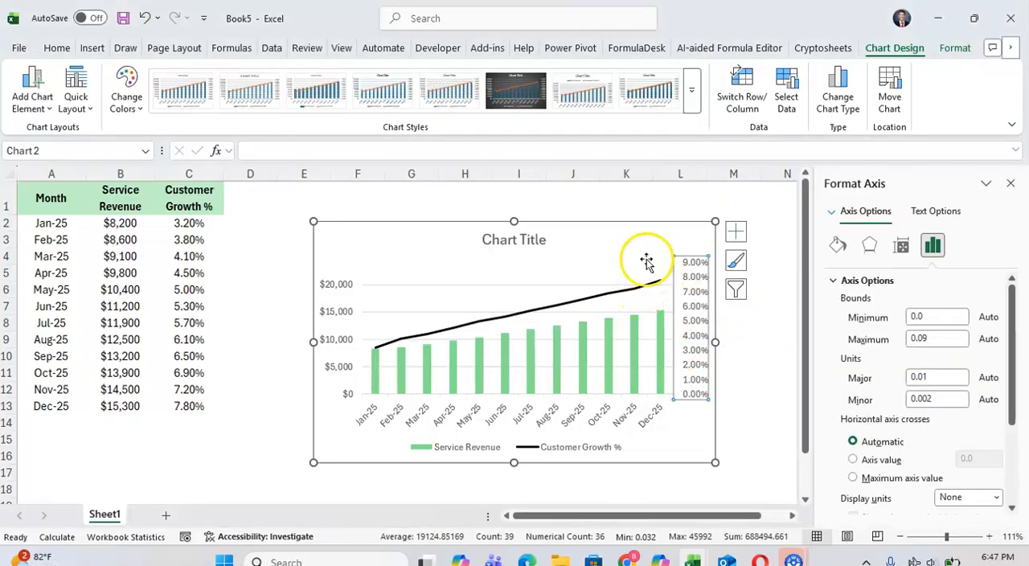
scroll(993, 347, "down", 3)
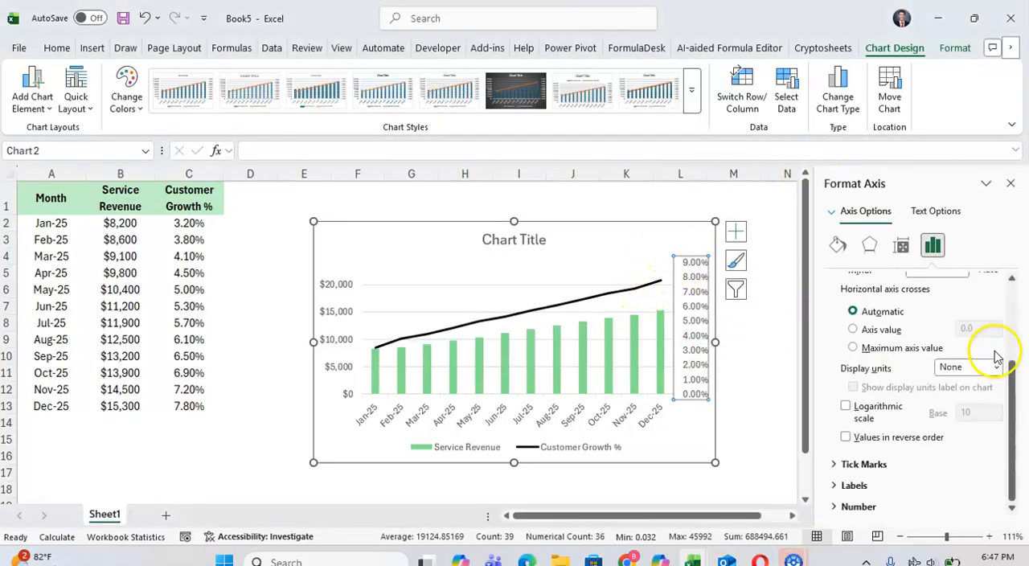
left_click(859, 506)
scroll(941, 425, "down", 3)
left_click(871, 440)
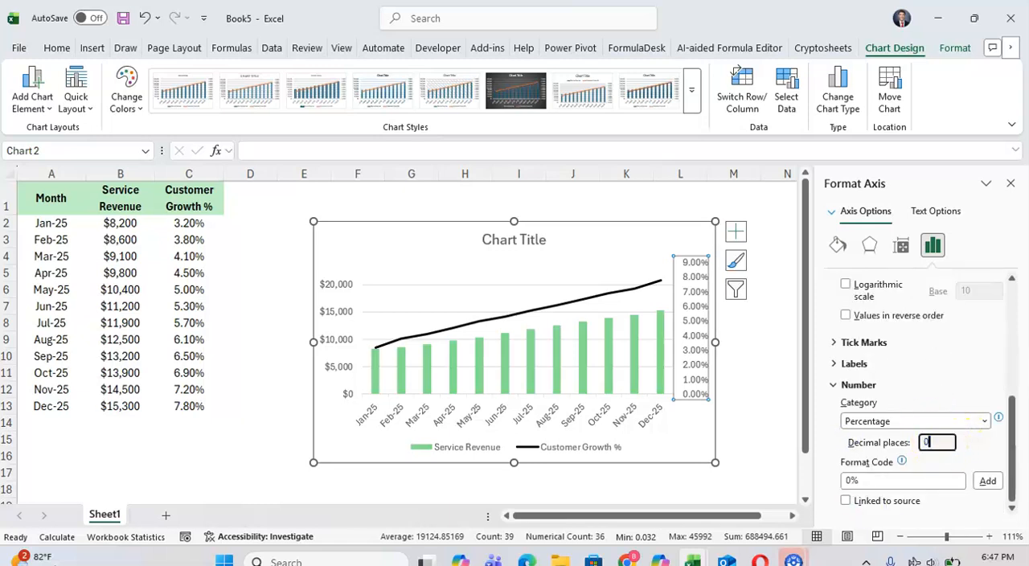
type("0")
left_click(579, 419)
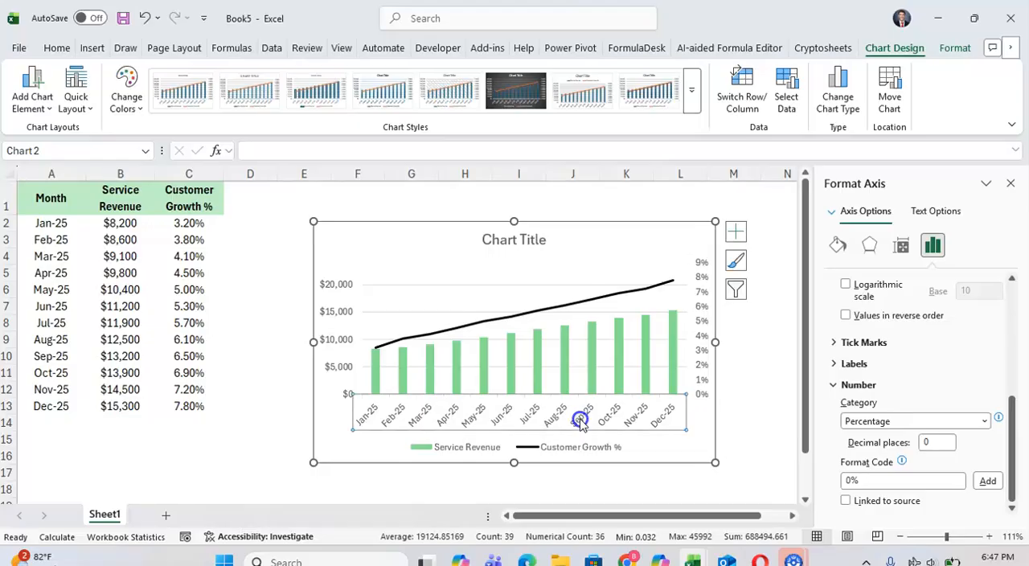
- Set the font colour of all text in the chart to black
left_click(420, 230)
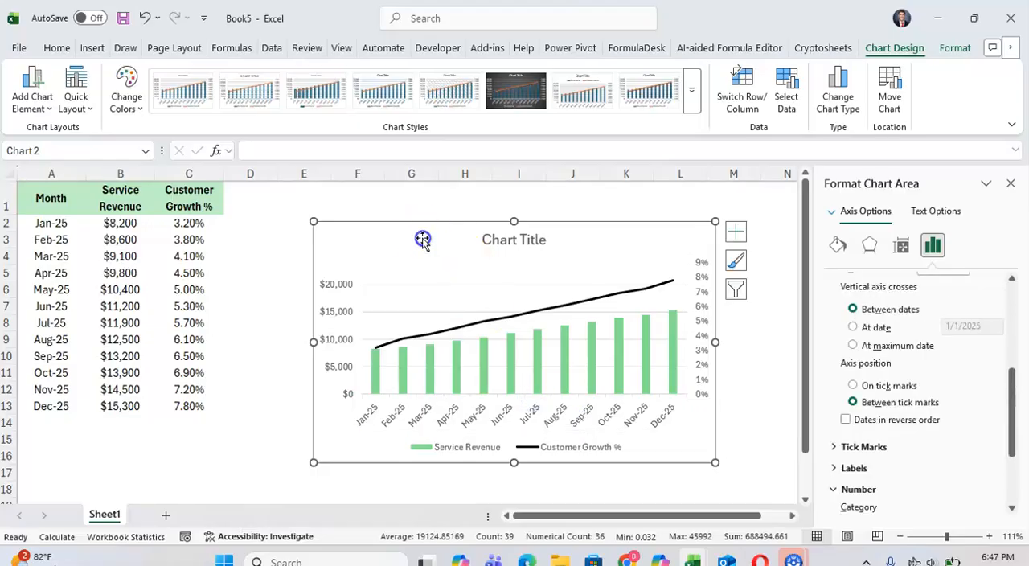
left_click(55, 50)
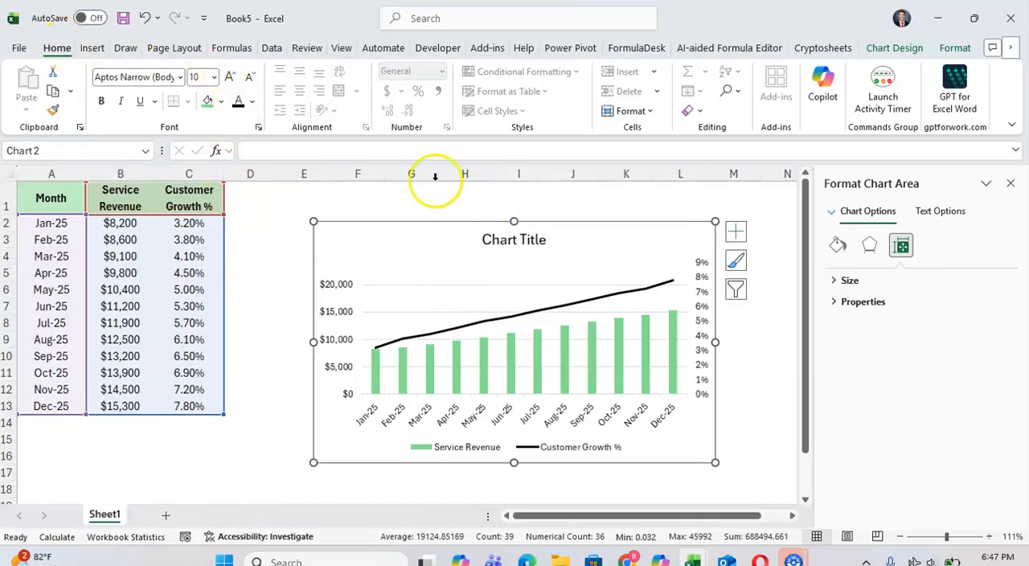
- Replace the chart title with "Revenue vs Cust.Growth" and deselect the chart
left_click(499, 241)
left_click(488, 239)
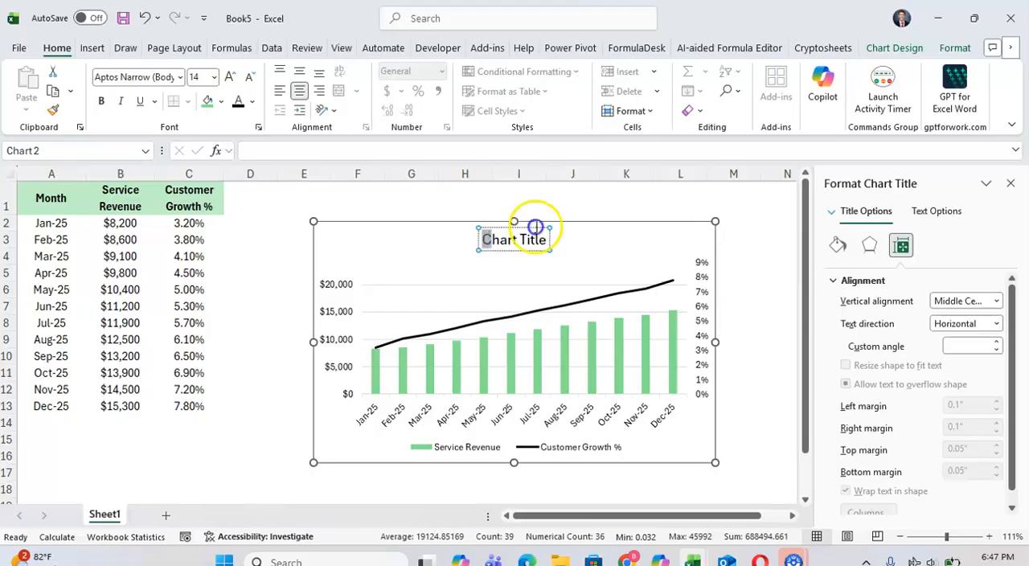
left_click_drag(535, 227, 557, 232)
type("Reven")
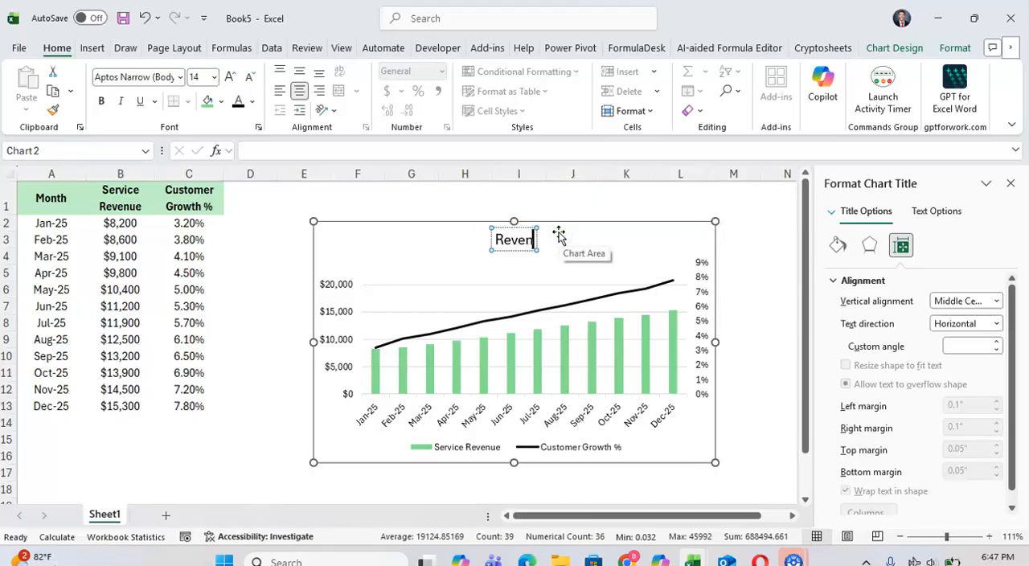
type("ue vs Cus")
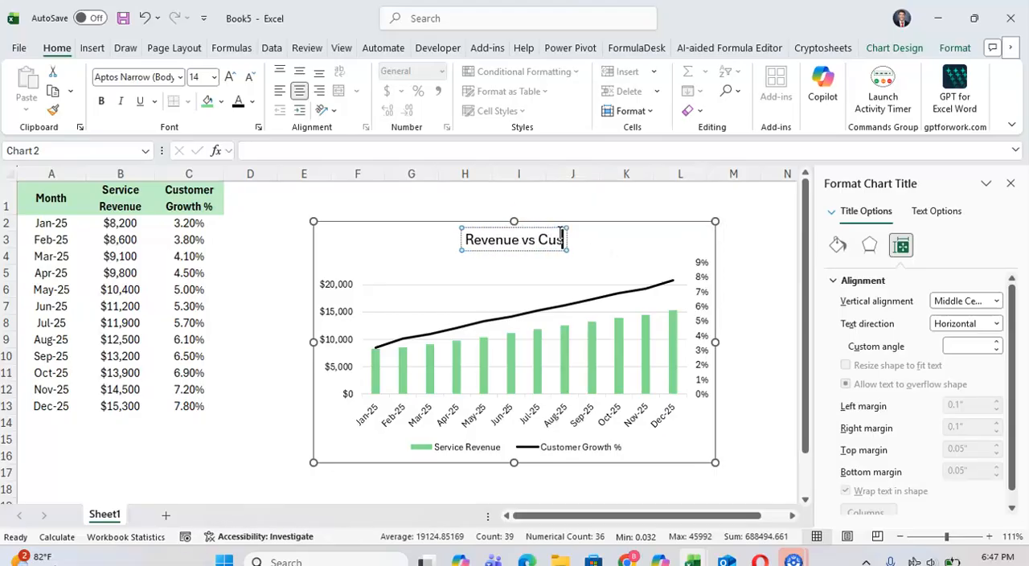
type("t.G")
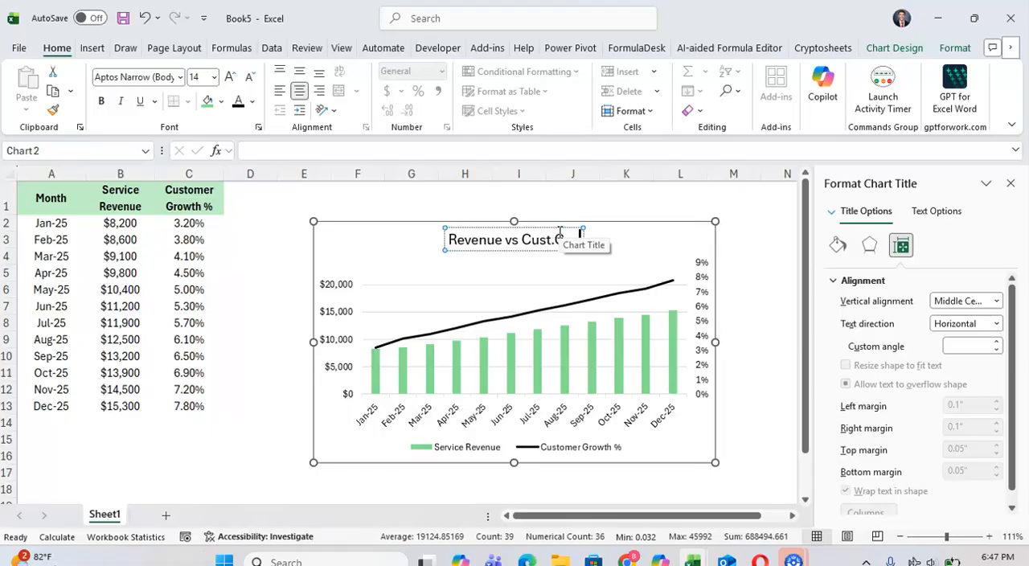
type("r")
left_click(461, 392)
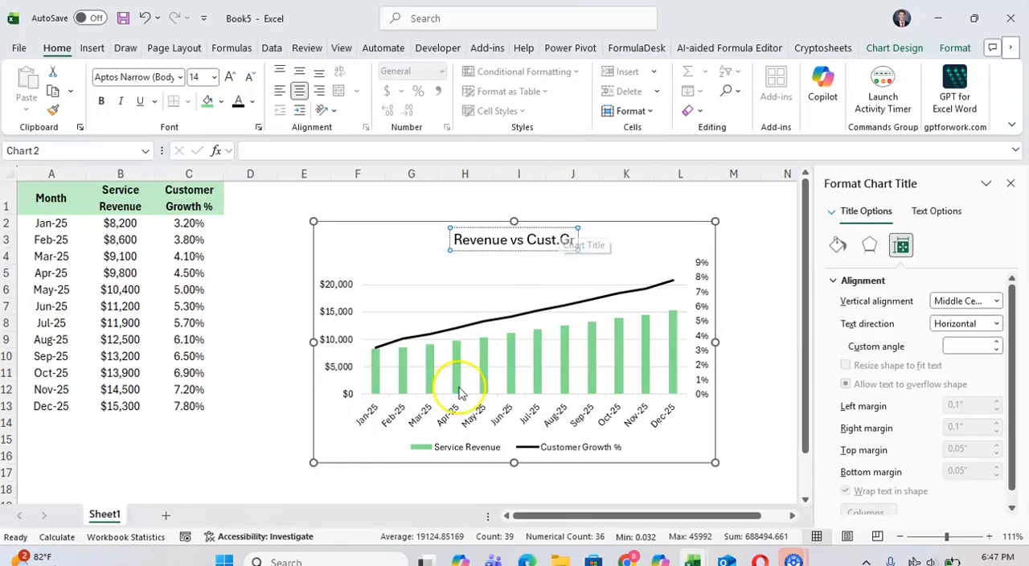
type("owth")
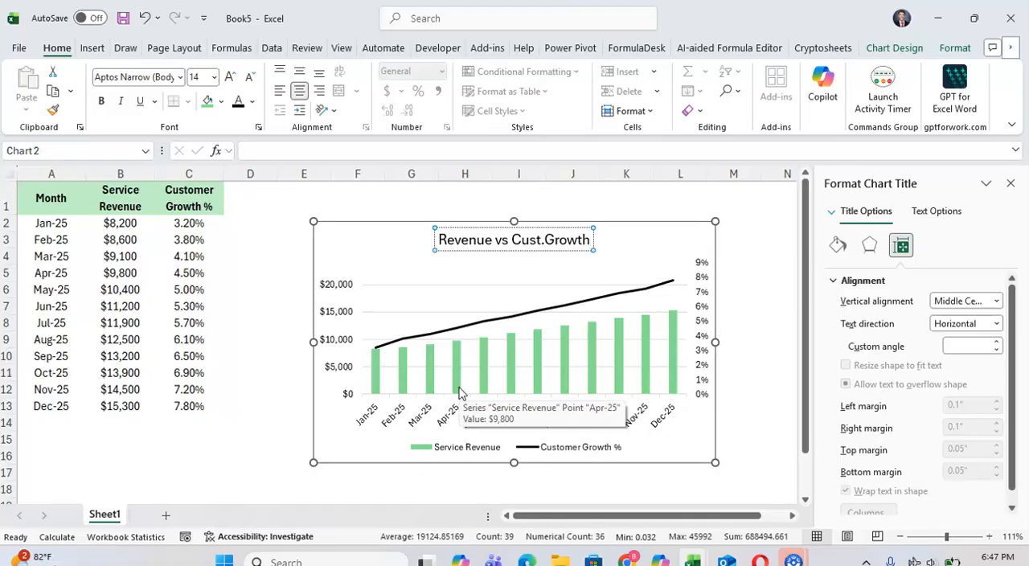
left_click(288, 320)
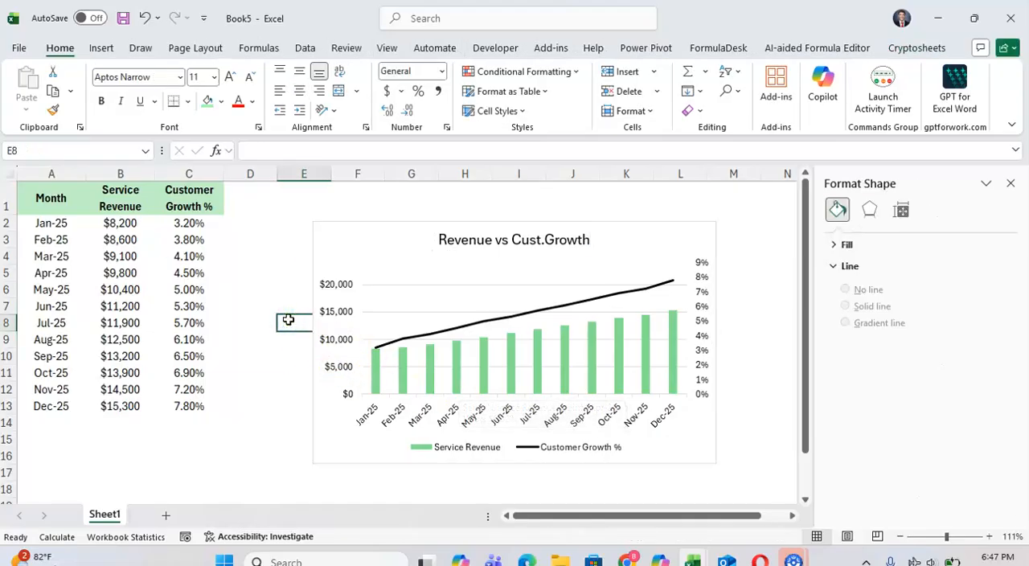
- Move the chart slightly up and left so it starts in column E beside the data, then deselect it
left_click_drag(367, 247, 319, 220)
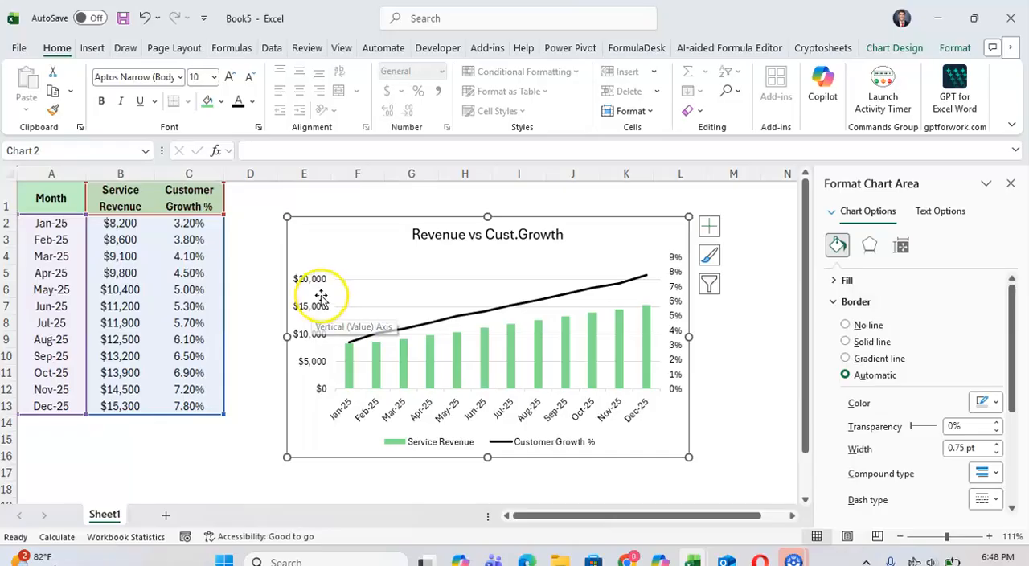
left_click(273, 271)
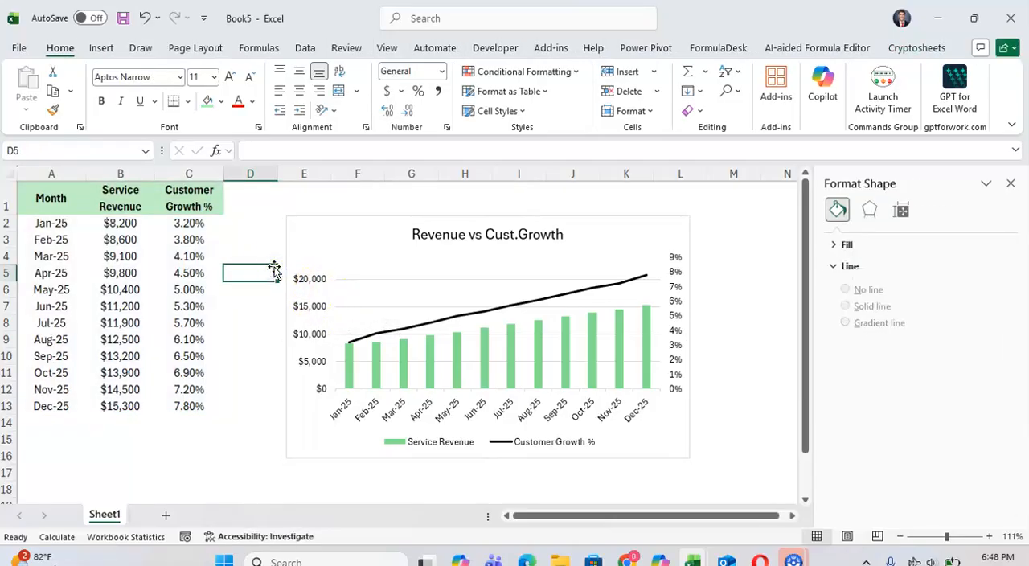